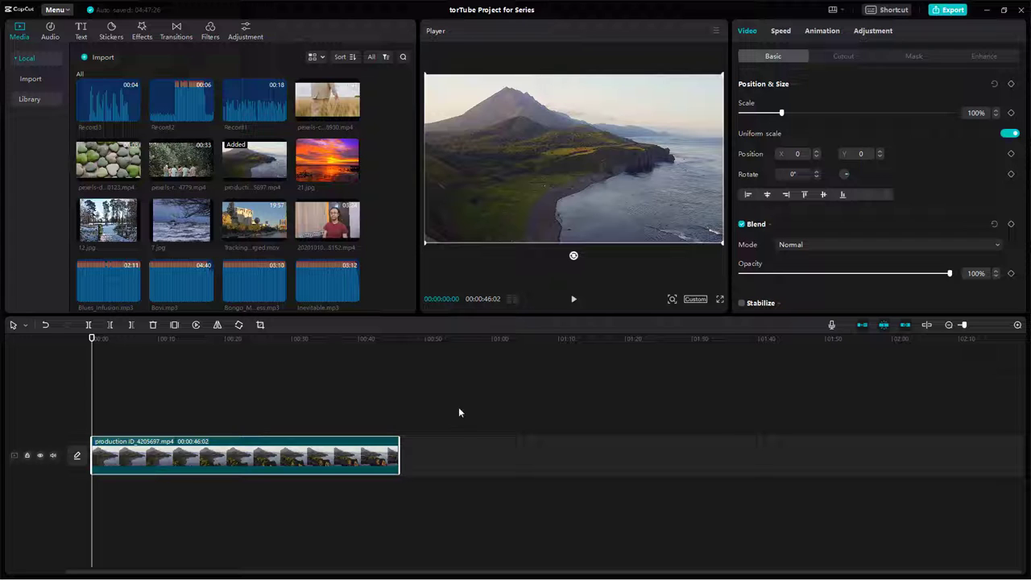
# Step: Park the playhead near 00:22 and select the production_ID_4205697.mp4 clip on the timeline
pyautogui.click(401, 418)
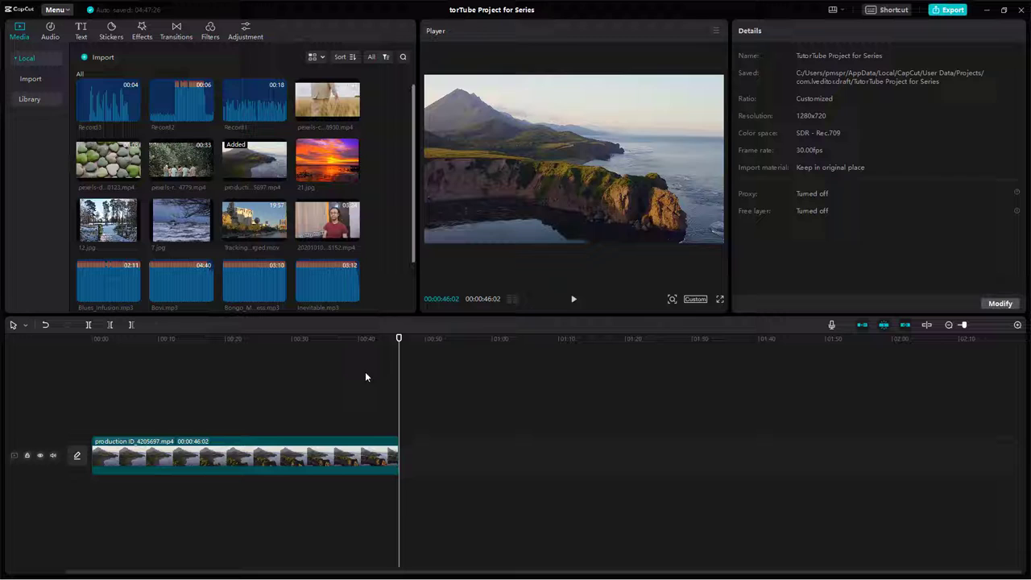
pyautogui.click(240, 339)
pyautogui.click(307, 457)
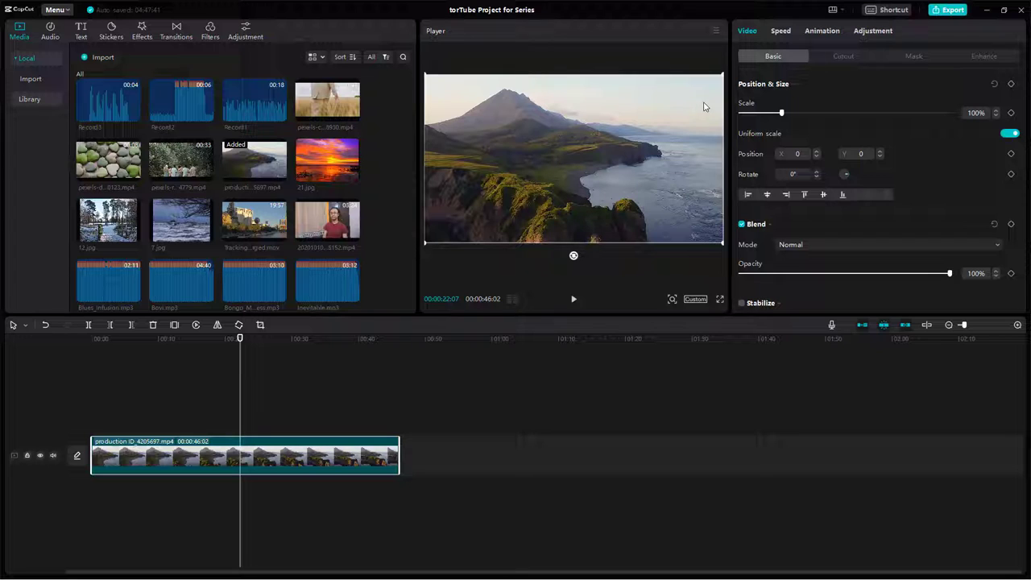
# Step: Turn on the Color oscilloscope scopes and drag the dividers to widen and heighten the player
pyautogui.click(715, 33)
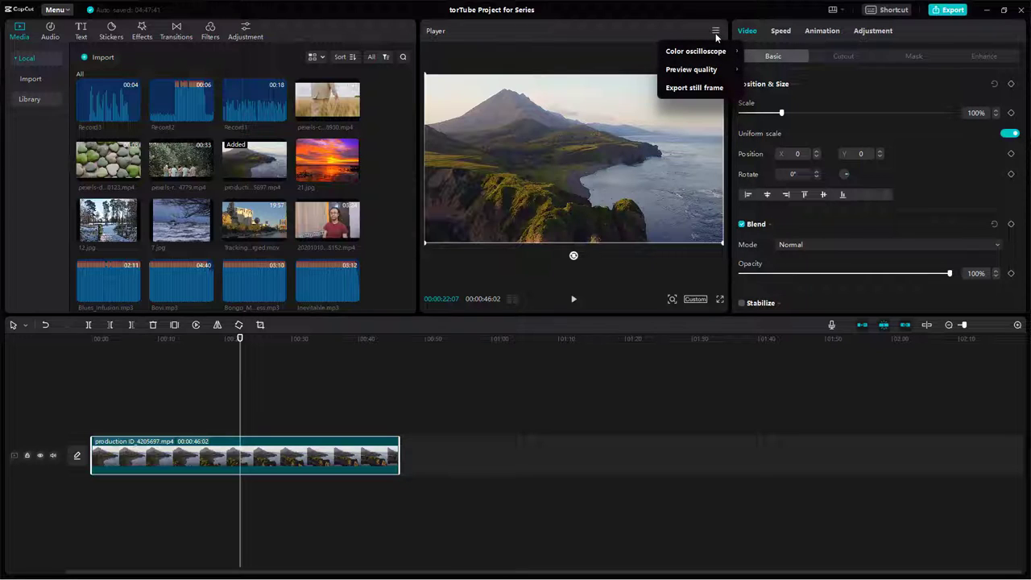
pyautogui.moveTo(686, 58)
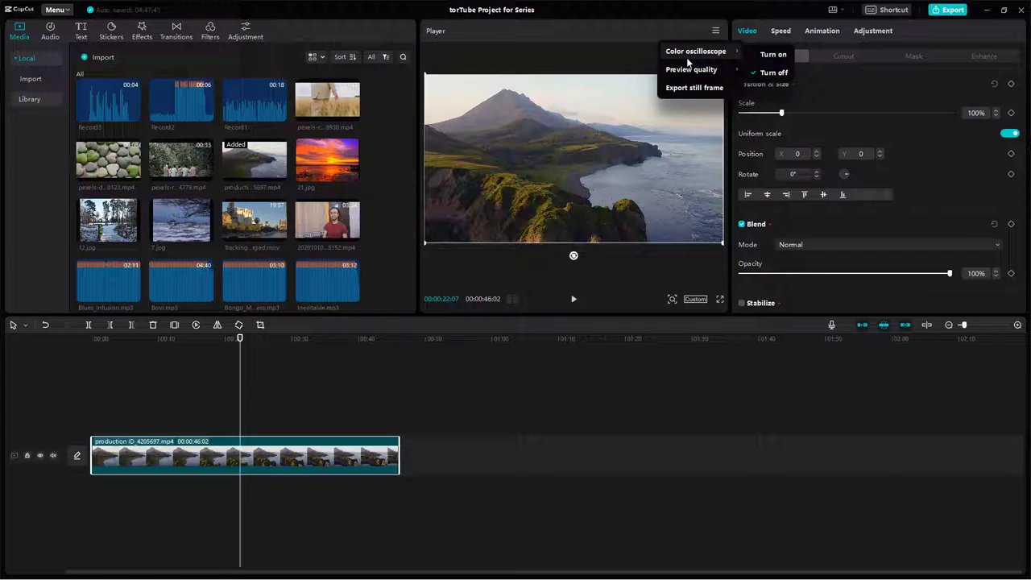
pyautogui.click(773, 54)
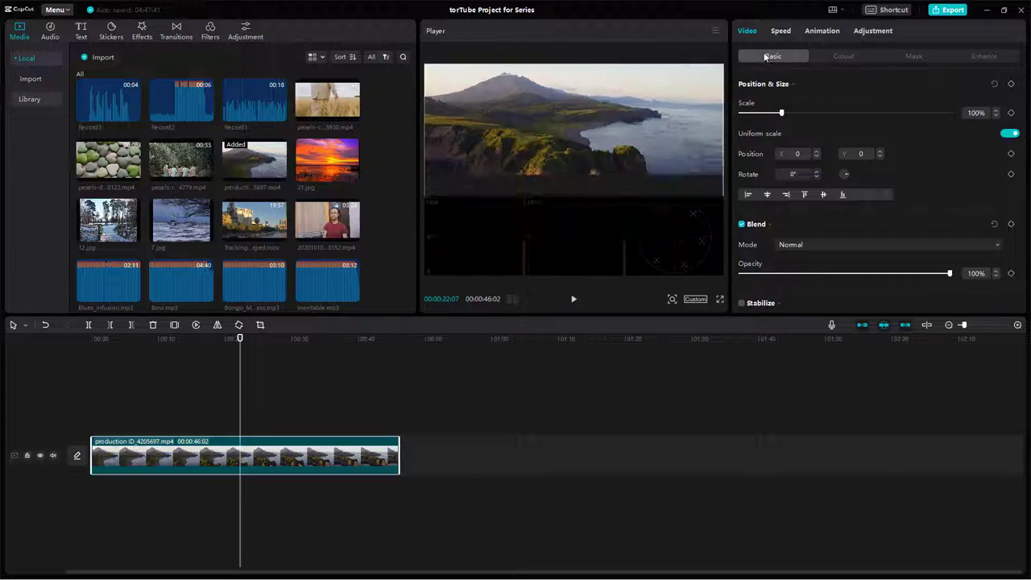
pyautogui.moveTo(416, 133); pyautogui.dragTo(298, 135)
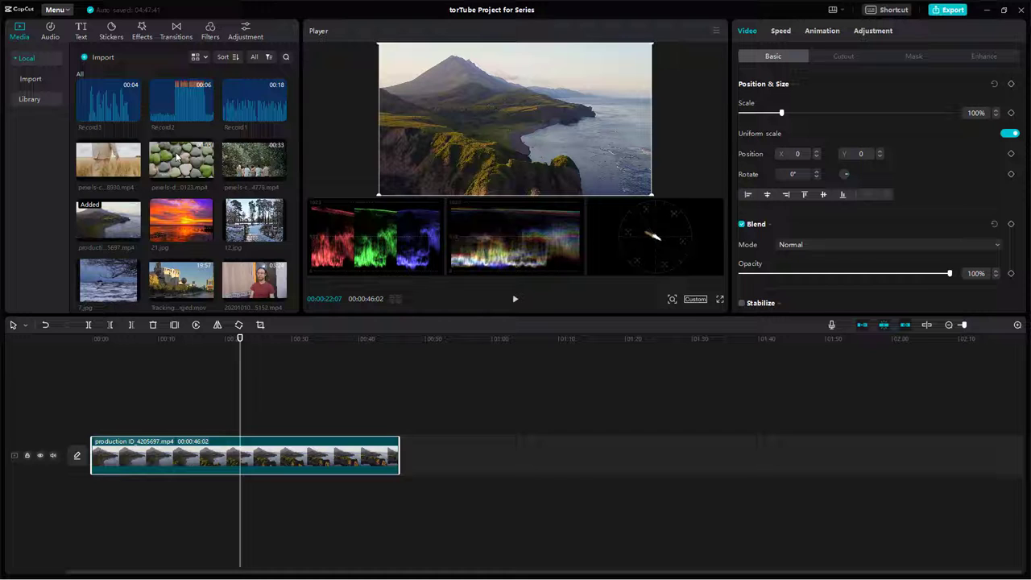
pyautogui.moveTo(409, 315); pyautogui.dragTo(419, 437)
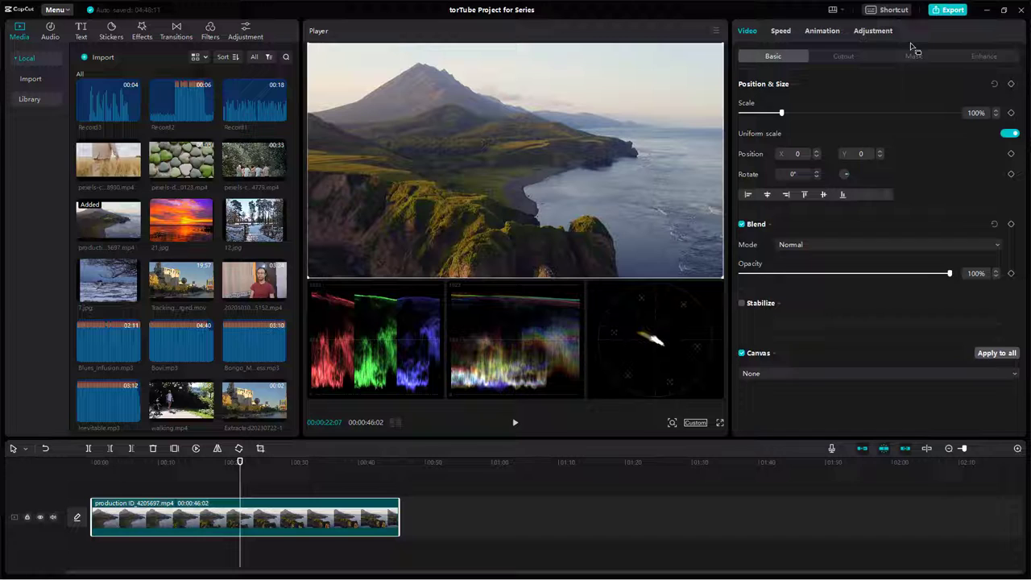
# Step: In Adjustment > Curves, drag a Red curve point below the diagonal to cool the frame
pyautogui.click(873, 31)
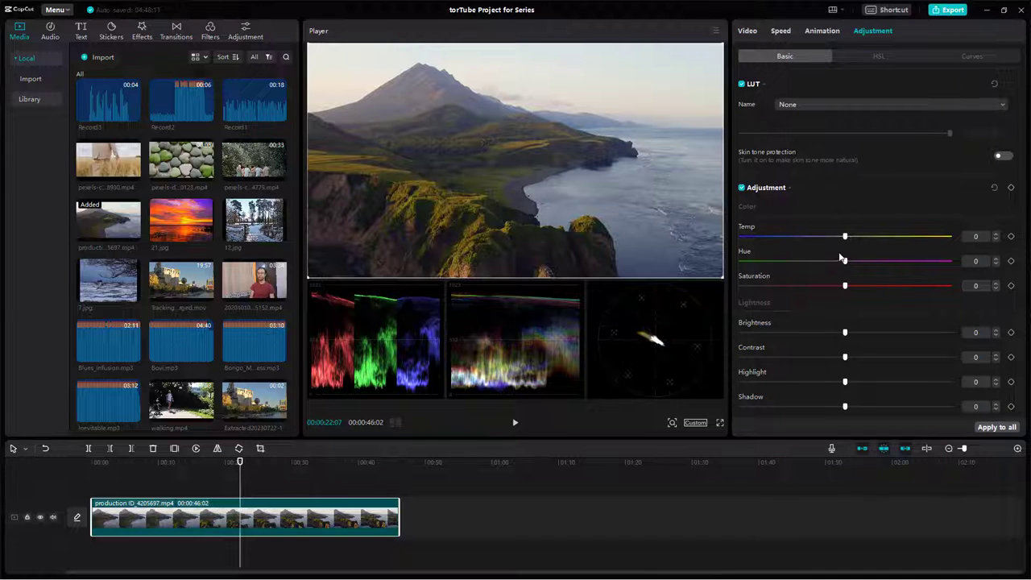
pyautogui.scroll(-3, 842, 282)
pyautogui.scroll(3, 849, 212)
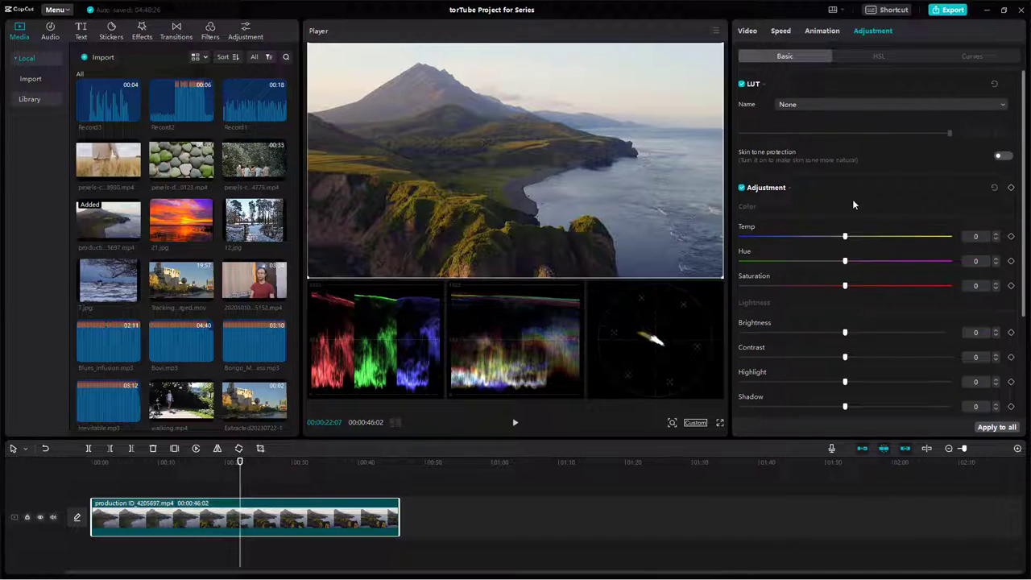
pyautogui.click(965, 56)
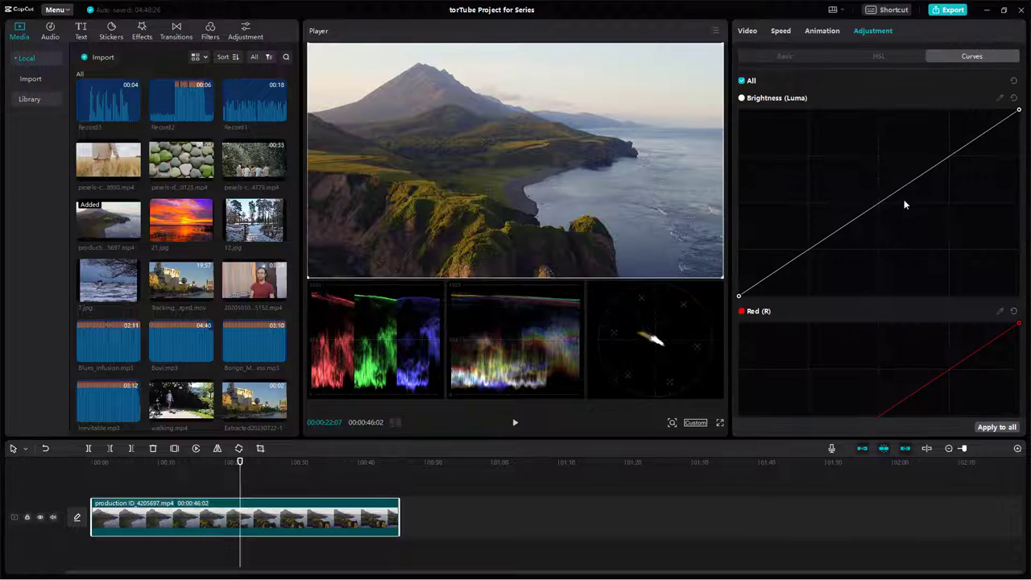
pyautogui.scroll(-5, 878, 258)
pyautogui.scroll(5, 866, 238)
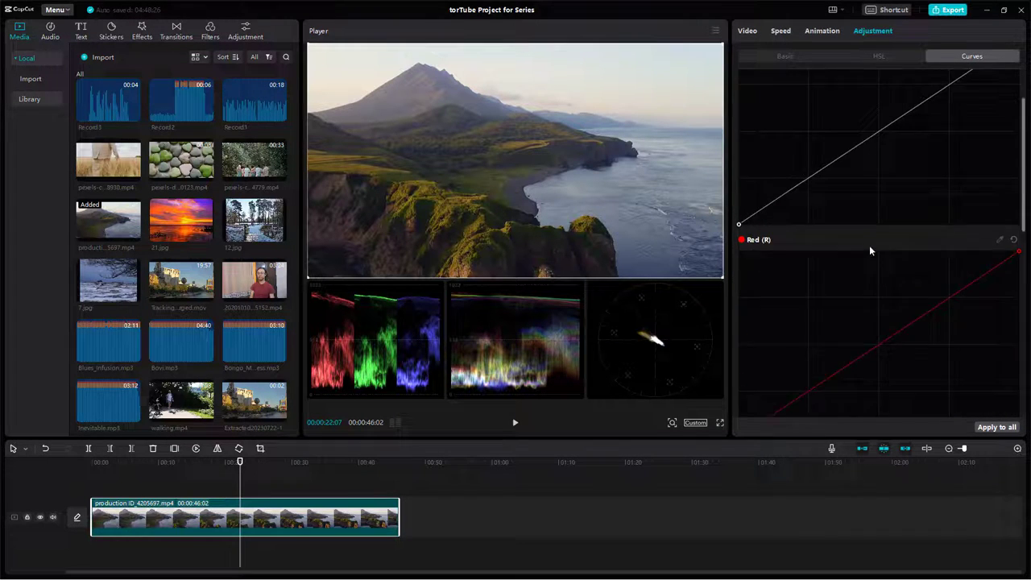
pyautogui.scroll(-2, 1008, 213)
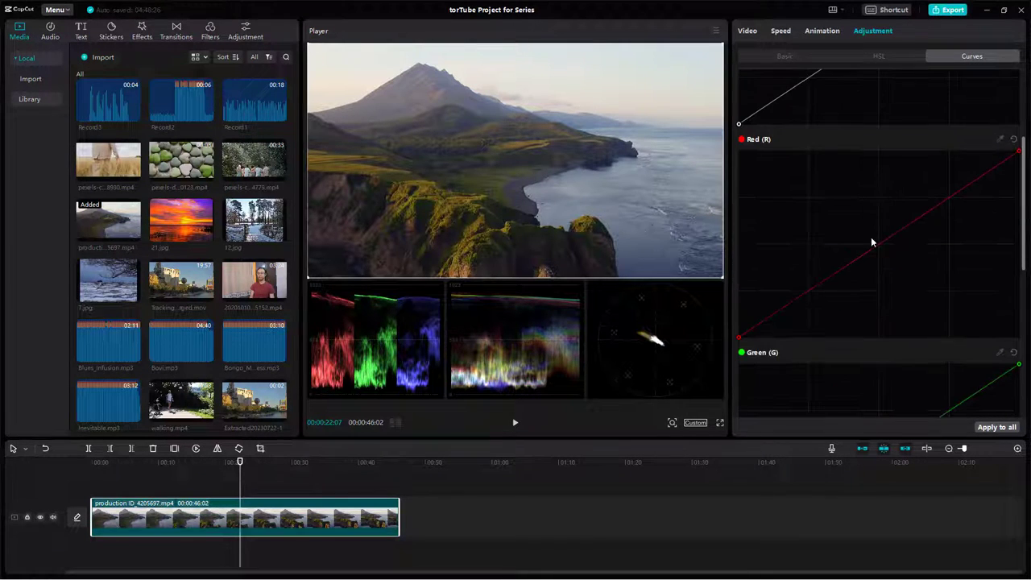
pyautogui.moveTo(866, 254); pyautogui.dragTo(825, 152)
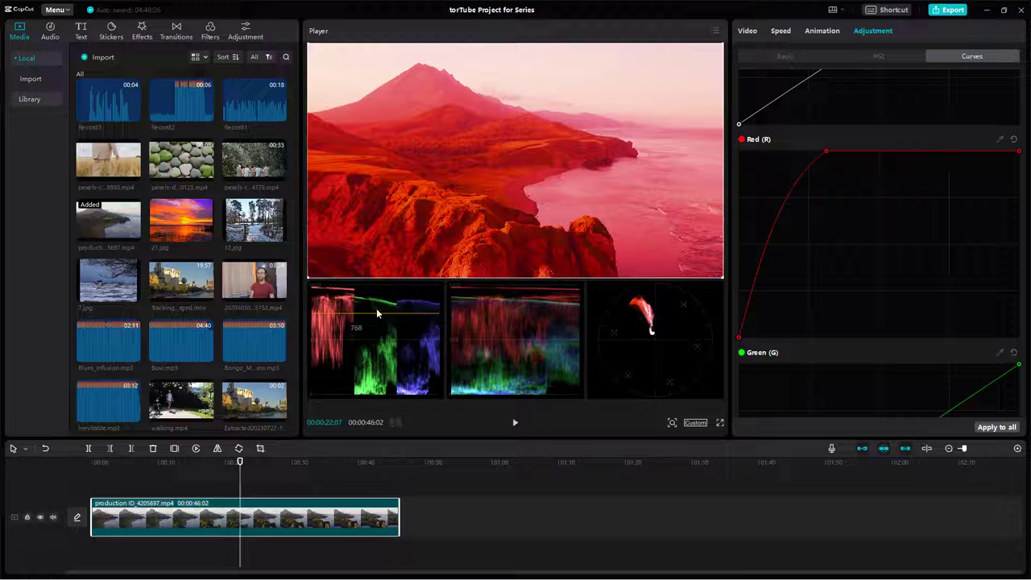
pyautogui.moveTo(826, 151); pyautogui.dragTo(864, 281)
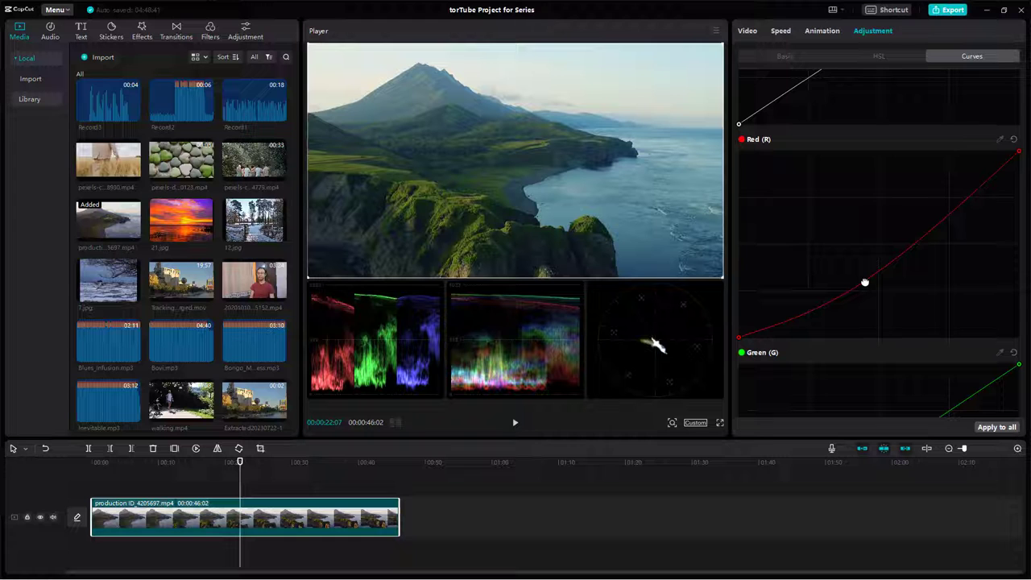
# Step: Pull a Blue curve point down and lower the blue highlights endpoint to warm the image
pyautogui.scroll(-5, 931, 346)
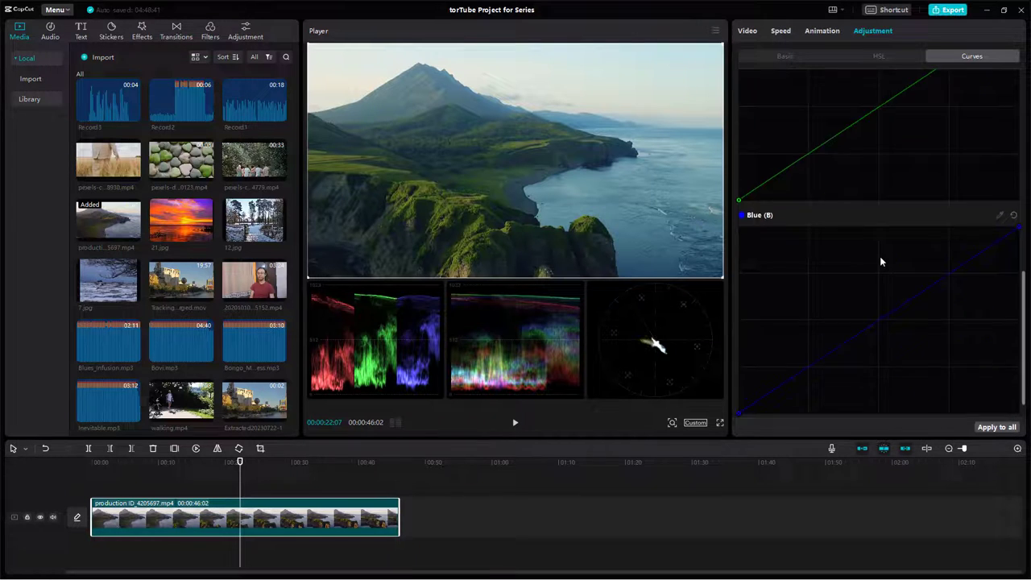
pyautogui.click(887, 312)
pyautogui.moveTo(888, 312); pyautogui.dragTo(892, 320)
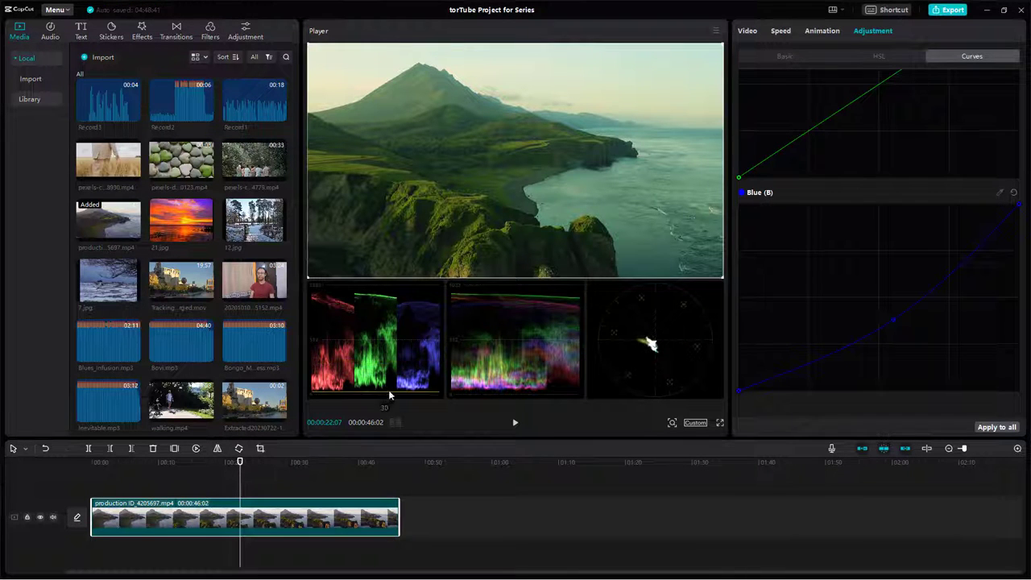
pyautogui.moveTo(1016, 208)
pyautogui.mouseDown()
pyautogui.moveTo(1019, 279)
pyautogui.moveTo(1027, 195)
pyautogui.mouseUp()
pyautogui.moveTo(1017, 204); pyautogui.dragTo(1020, 260)
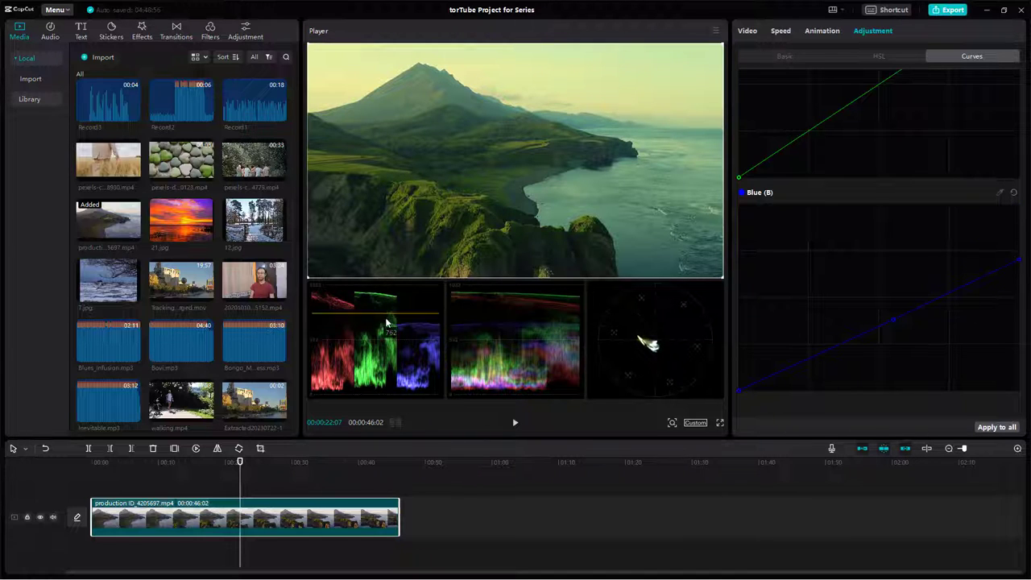
# Step: Lift the Red curve's shadow endpoint and raise a red midpoint to tint the shadows
pyautogui.scroll(5, 855, 242)
pyautogui.scroll(3, 856, 257)
pyautogui.scroll(-3, 870, 367)
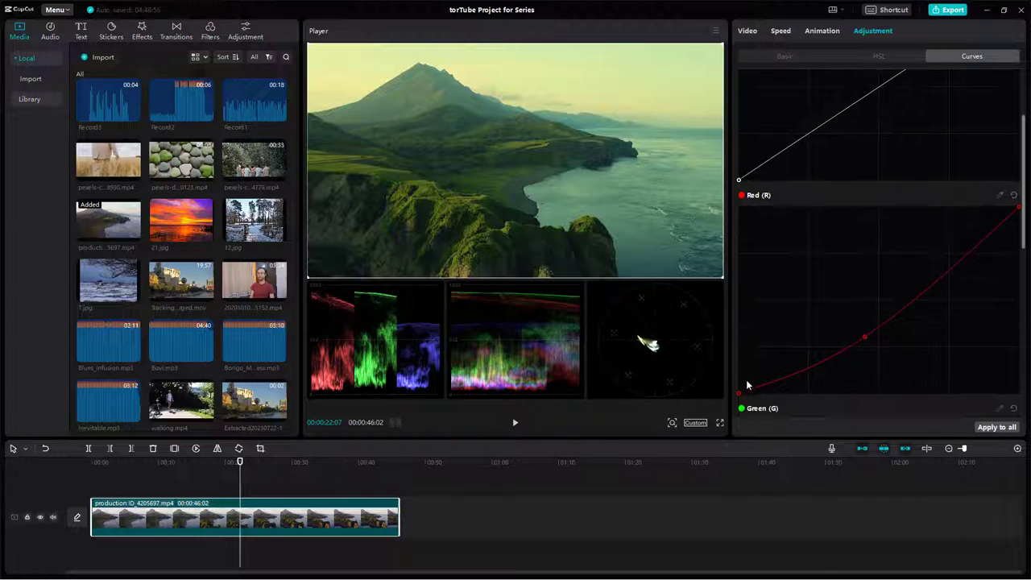
pyautogui.moveTo(739, 394); pyautogui.dragTo(732, 362)
pyautogui.moveTo(869, 338); pyautogui.dragTo(877, 311)
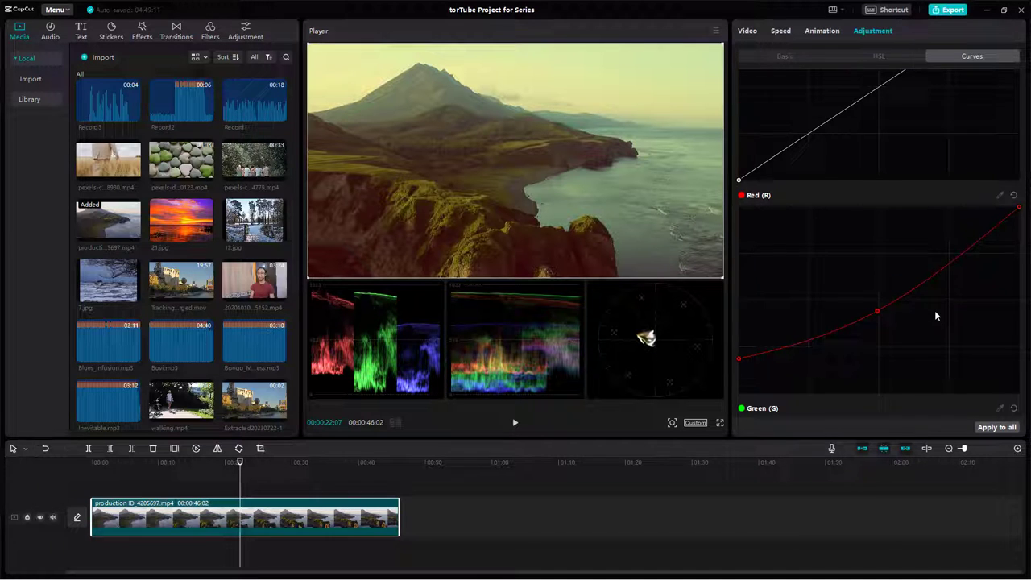
# Step: Raise a Brightness (Luma) midpoint to brighten the clip, then ease it back toward neutral
pyautogui.scroll(-5, 935, 310)
pyautogui.scroll(6, 867, 277)
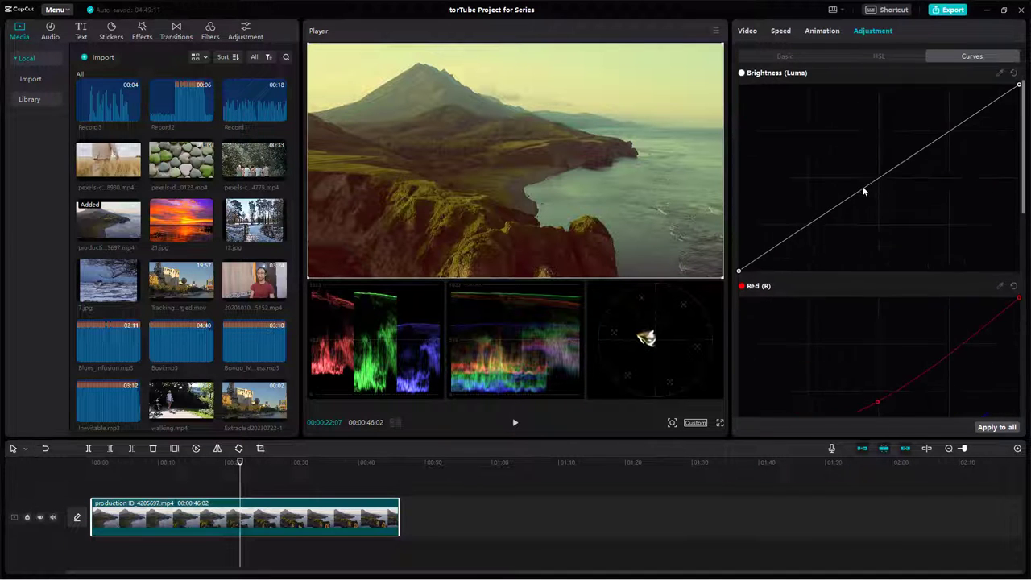
pyautogui.scroll(1, 865, 200)
pyautogui.moveTo(863, 211)
pyautogui.mouseDown()
pyautogui.moveTo(864, 187)
pyautogui.moveTo(871, 213)
pyautogui.mouseUp()
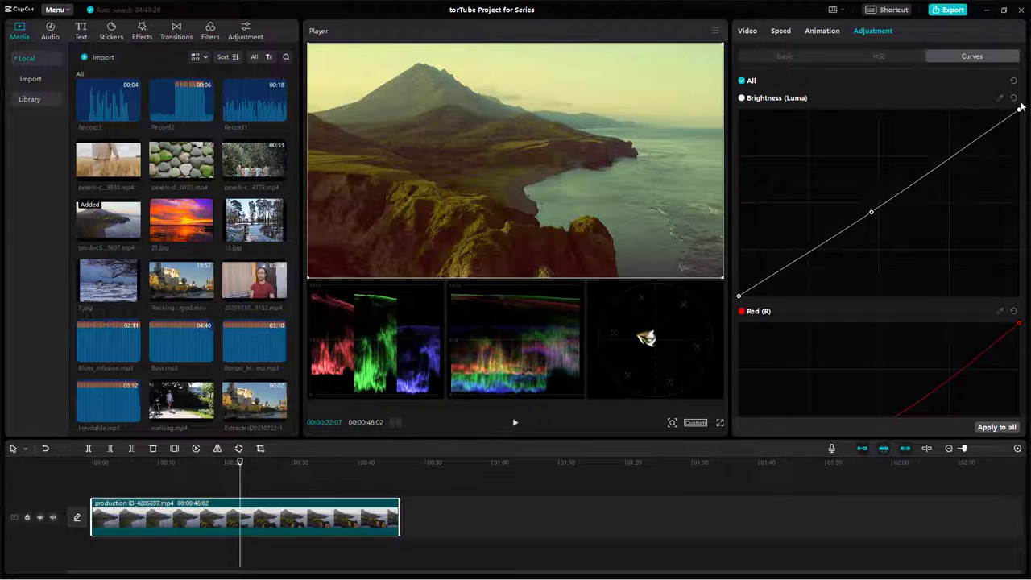
pyautogui.moveTo(871, 212); pyautogui.dragTo(856, 86)
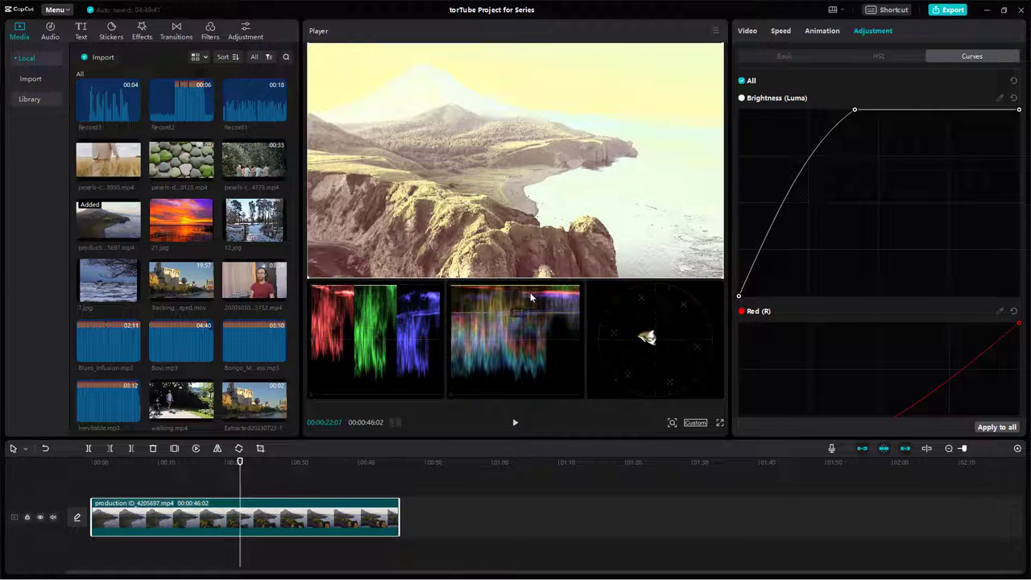
pyautogui.moveTo(852, 107); pyautogui.dragTo(891, 168)
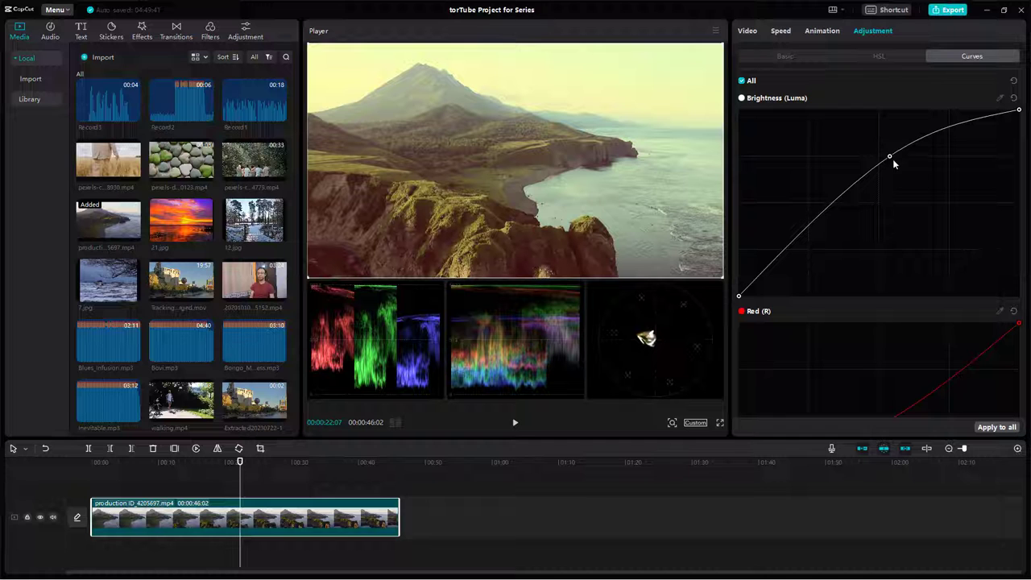
pyautogui.moveTo(889, 157); pyautogui.dragTo(893, 199)
# Step: Raise a Green curve point, then raise the Red point and lower its shadow endpoint
pyautogui.scroll(-5, 938, 319)
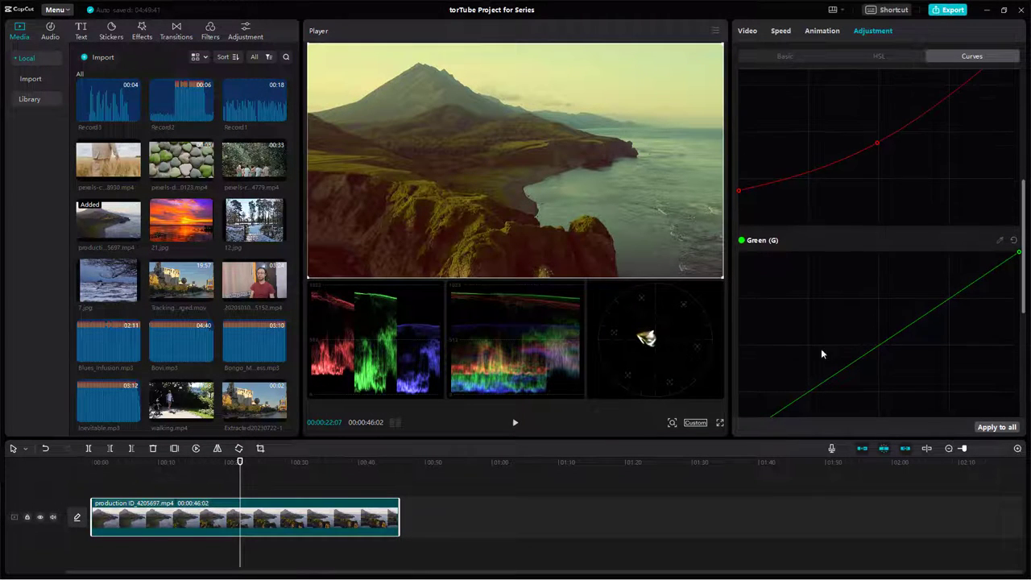
pyautogui.moveTo(857, 348); pyautogui.dragTo(891, 352)
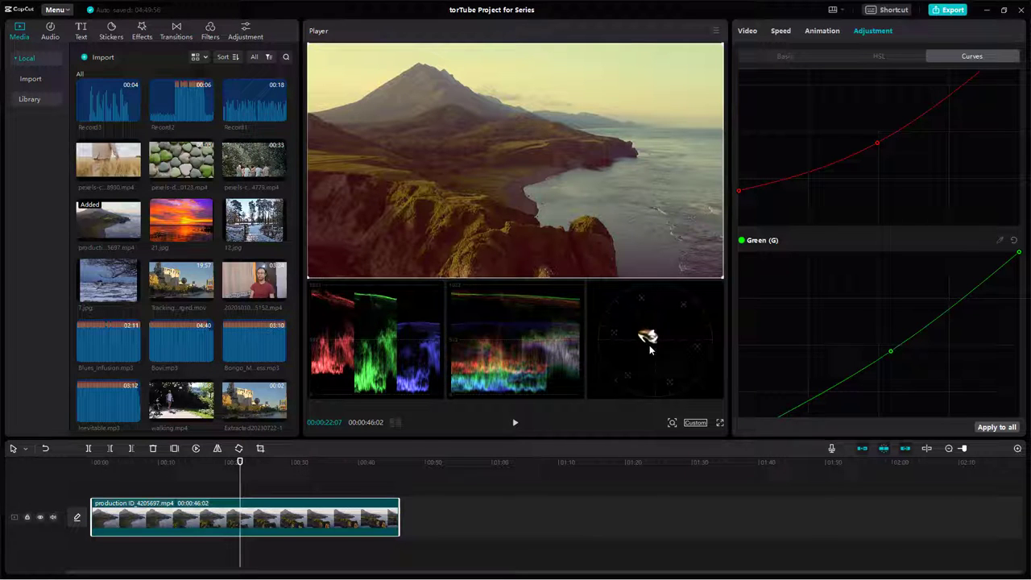
pyautogui.moveTo(877, 142); pyautogui.dragTo(875, 127)
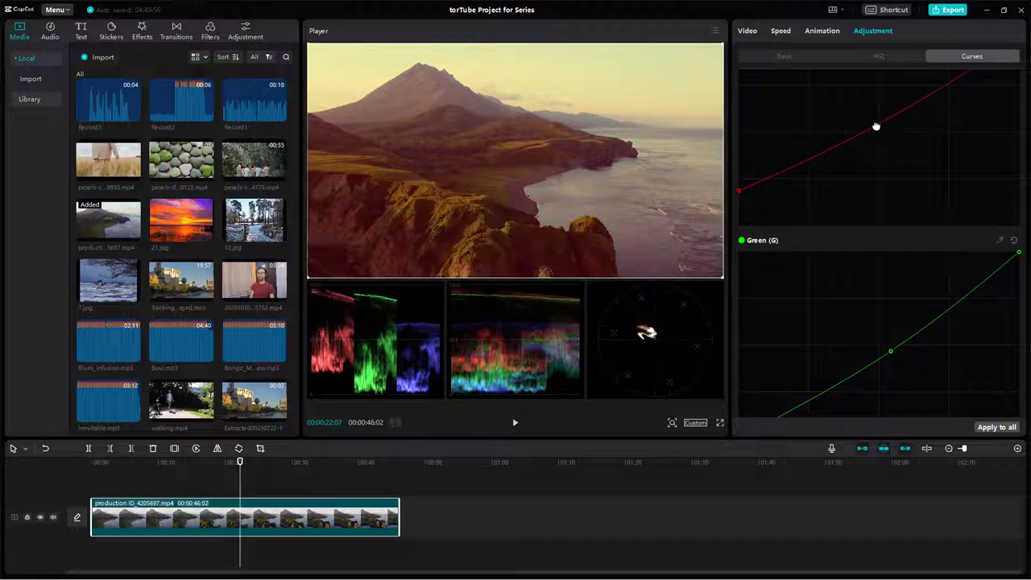
pyautogui.moveTo(739, 198); pyautogui.dragTo(738, 226)
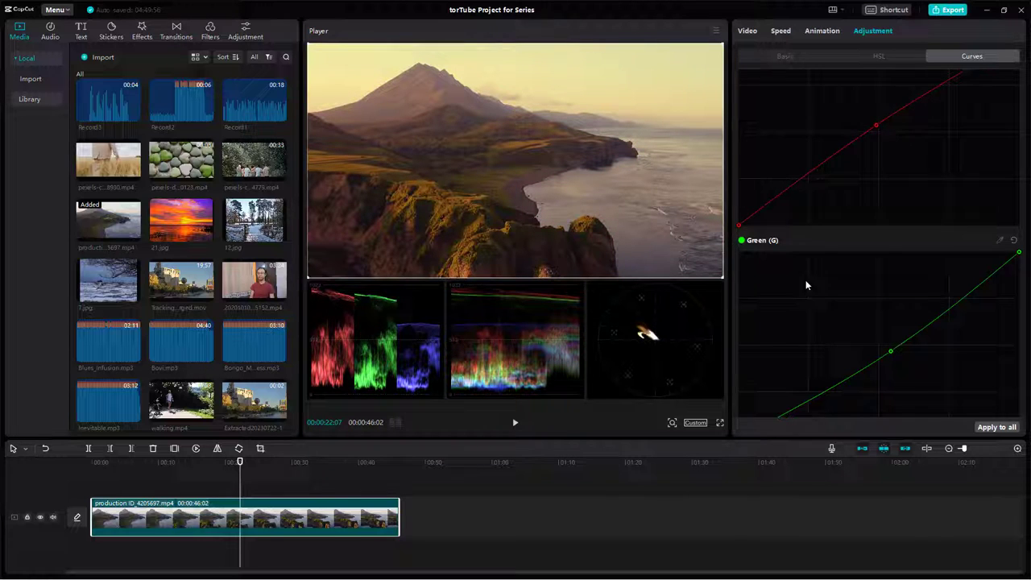
# Step: Drag the Blue curve point up toward a straight line for a soft purple tint
pyautogui.scroll(5, 835, 280)
pyautogui.scroll(-8, 882, 284)
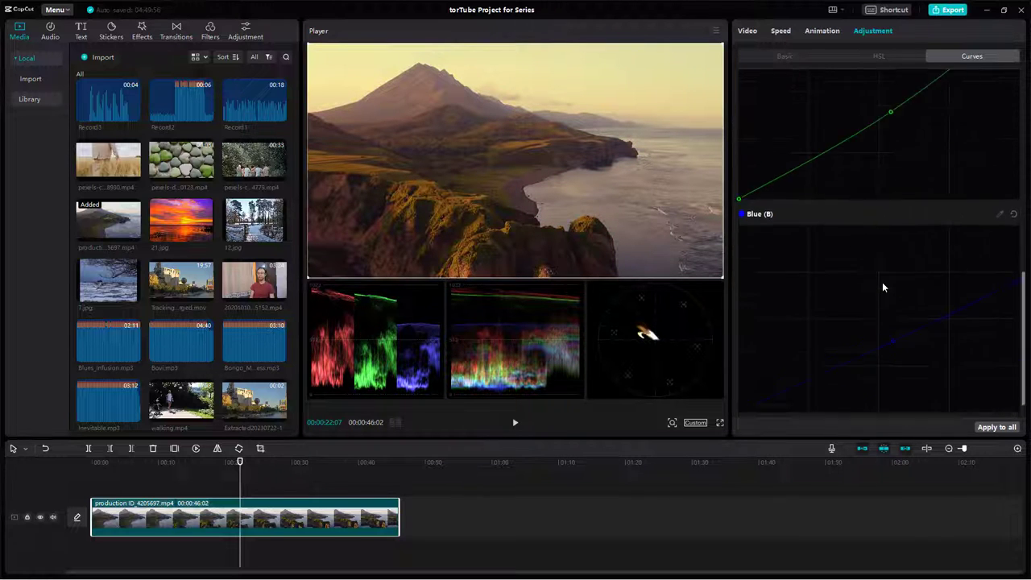
pyautogui.scroll(-1, 882, 288)
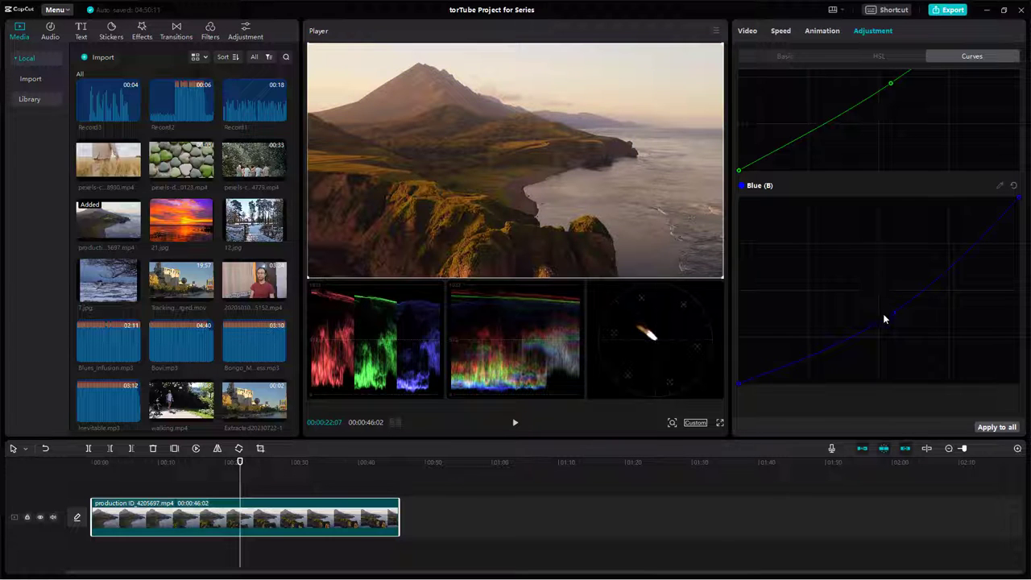
pyautogui.moveTo(891, 314); pyautogui.dragTo(880, 288)
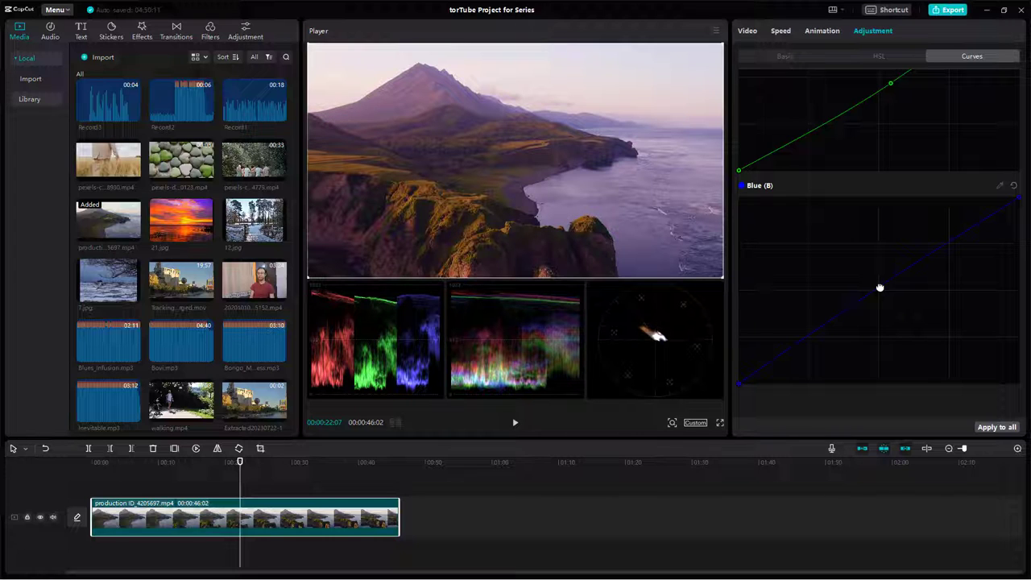